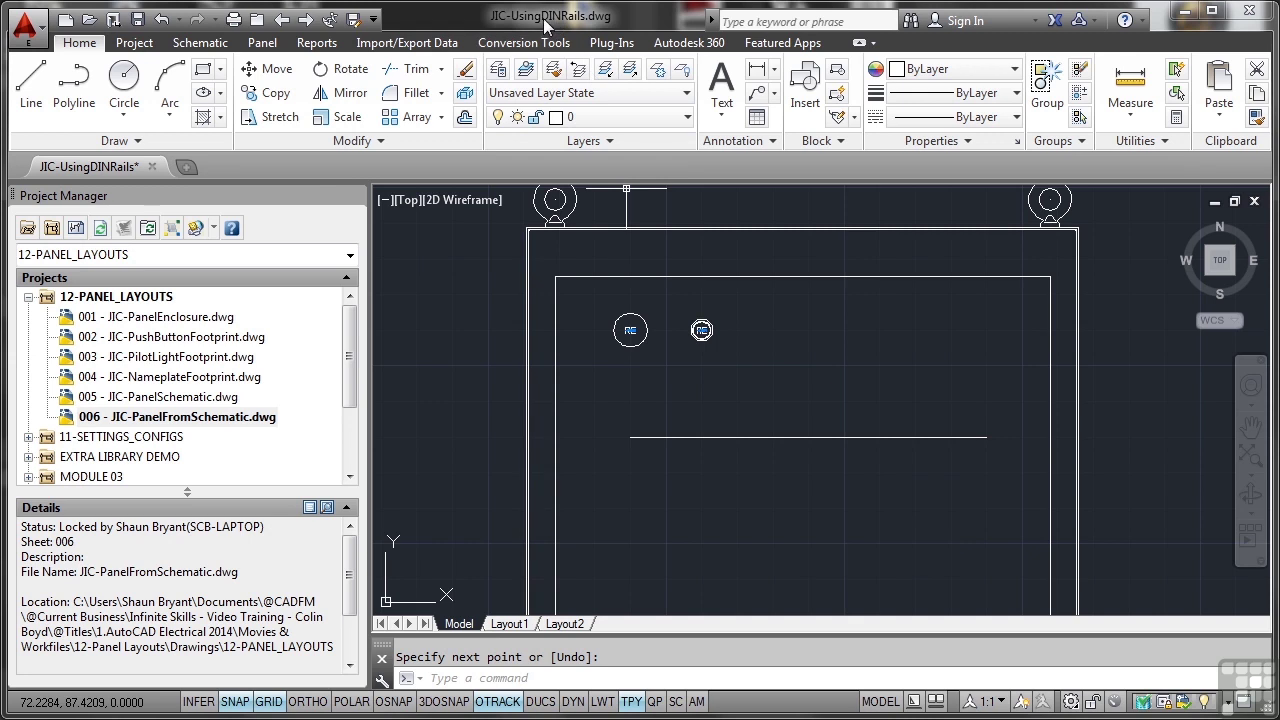
- Add the active JIC-UsingDINRails drawing to the 12-PANEL_LAYOUTS project, applying project defaults
click(125, 300)
right_click(125, 300)
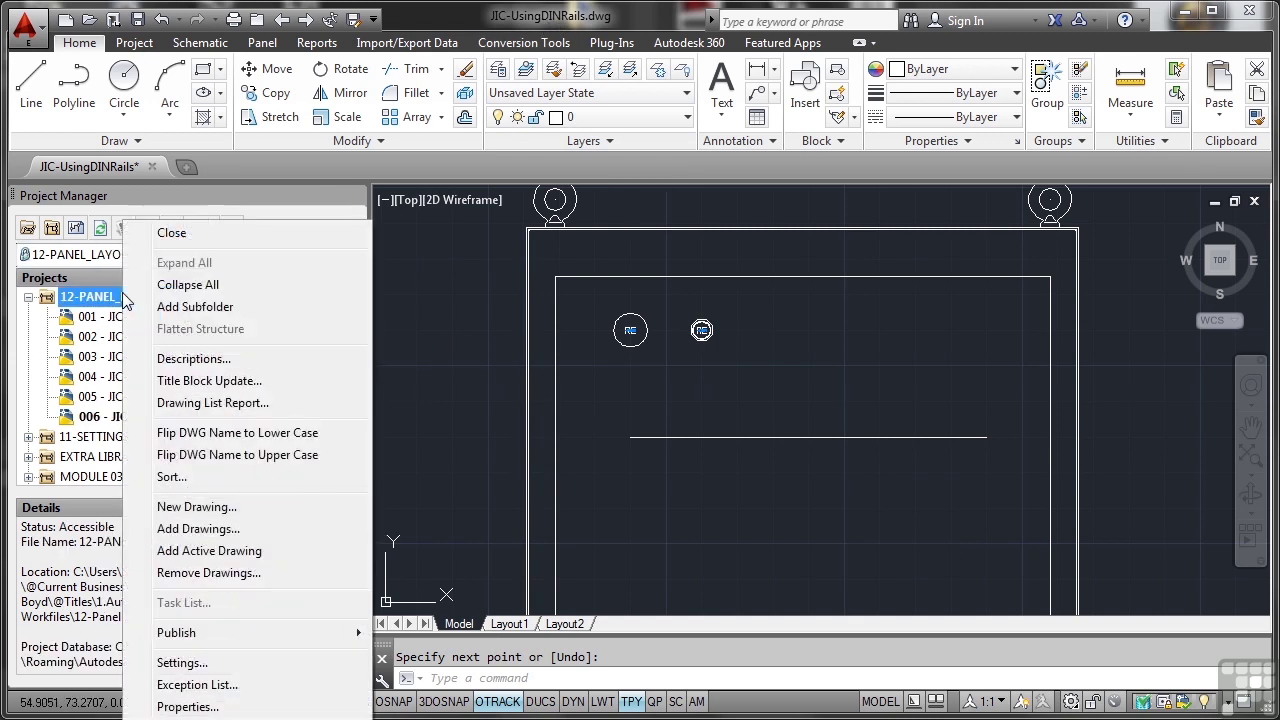
click(215, 551)
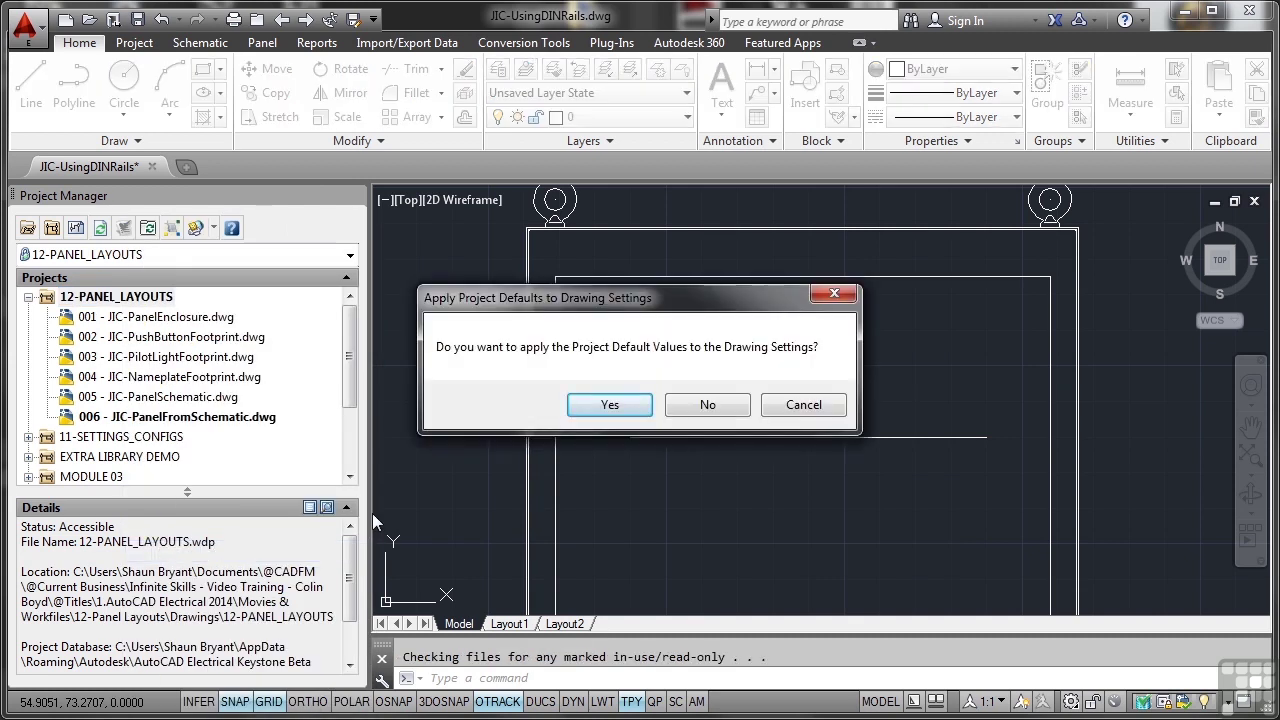
click(603, 410)
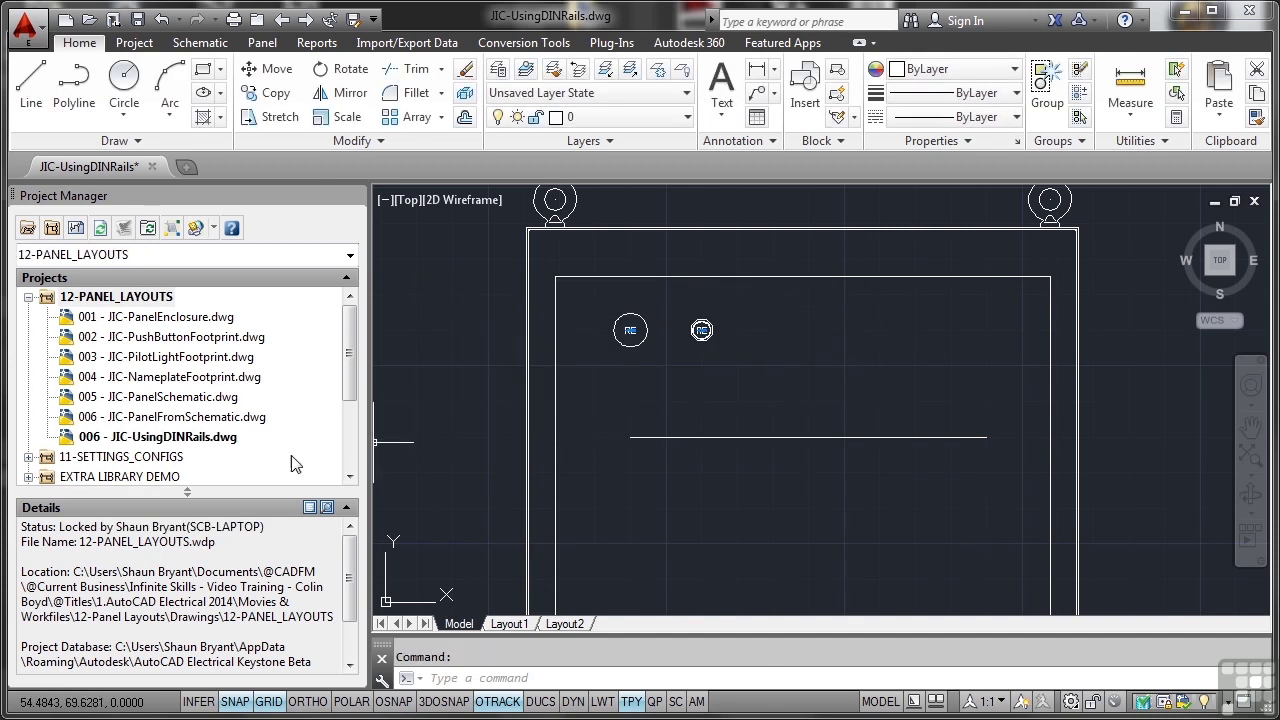
- Set the JIC-UsingDINRails drawing's sheet number to 007 in Drawing Properties
click(131, 446)
right_click(131, 446)
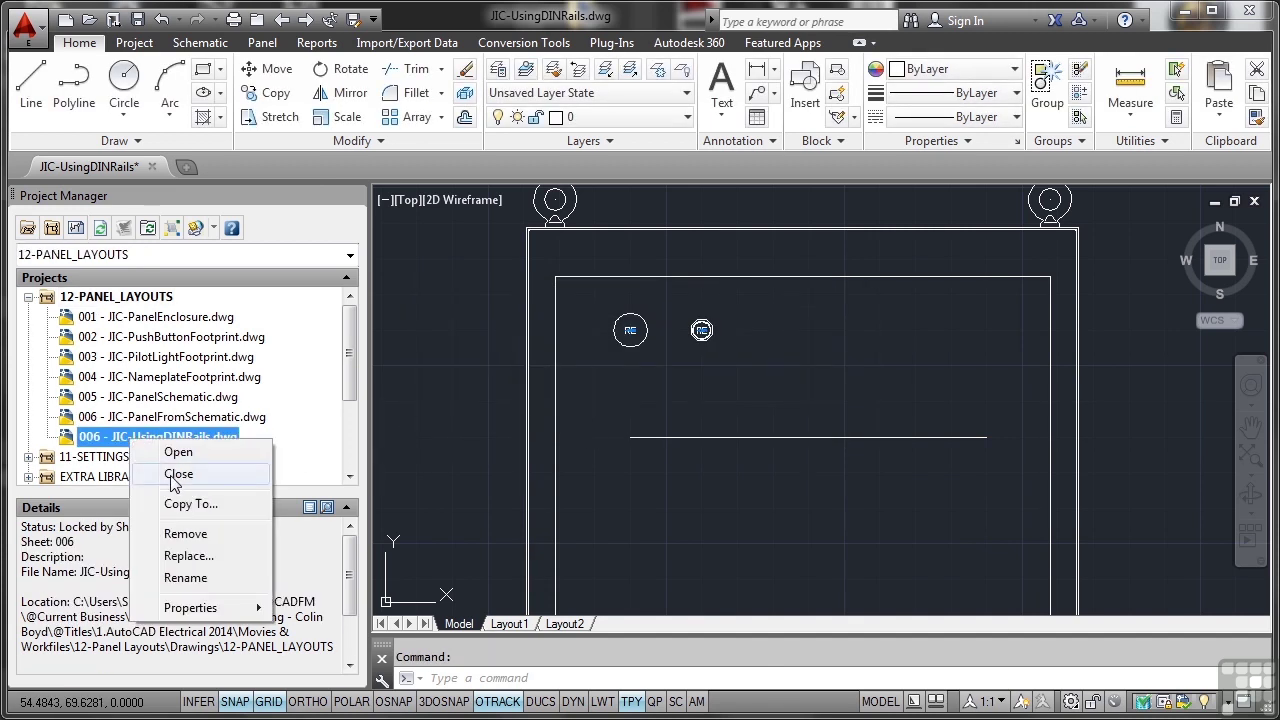
mouse_move(228, 610)
click(308, 608)
click(495, 519)
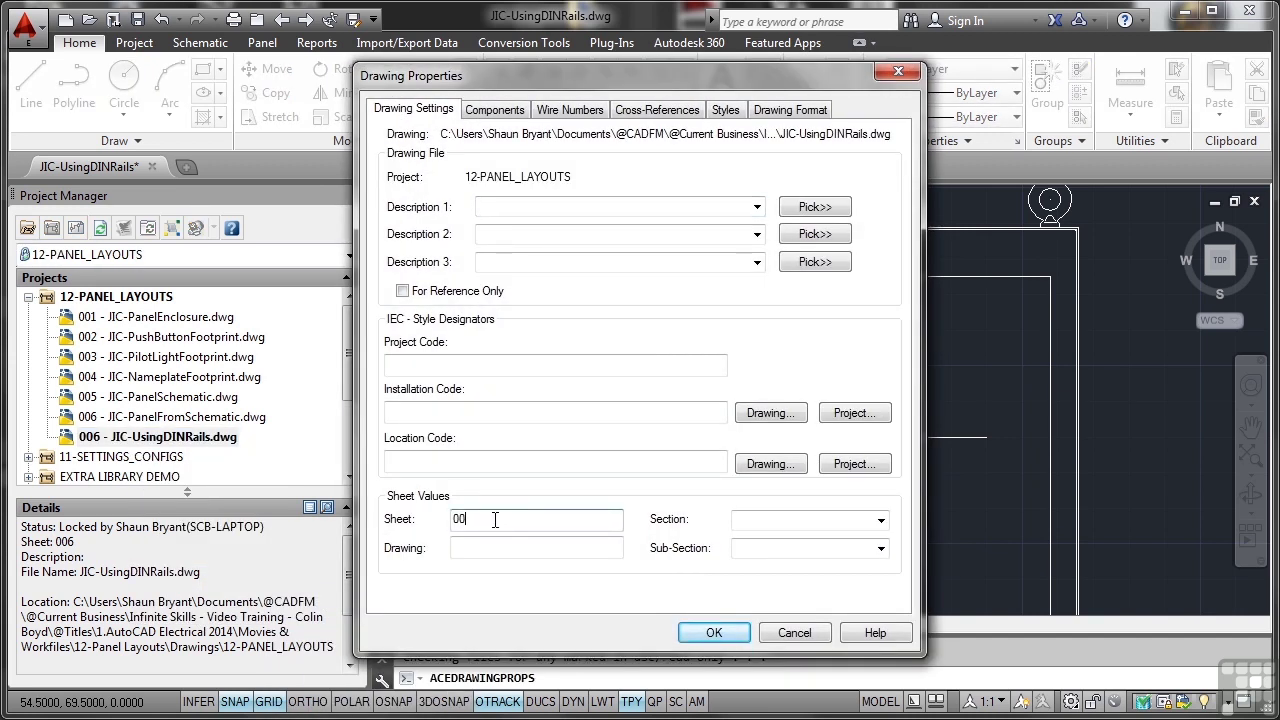
text(7)
click(714, 633)
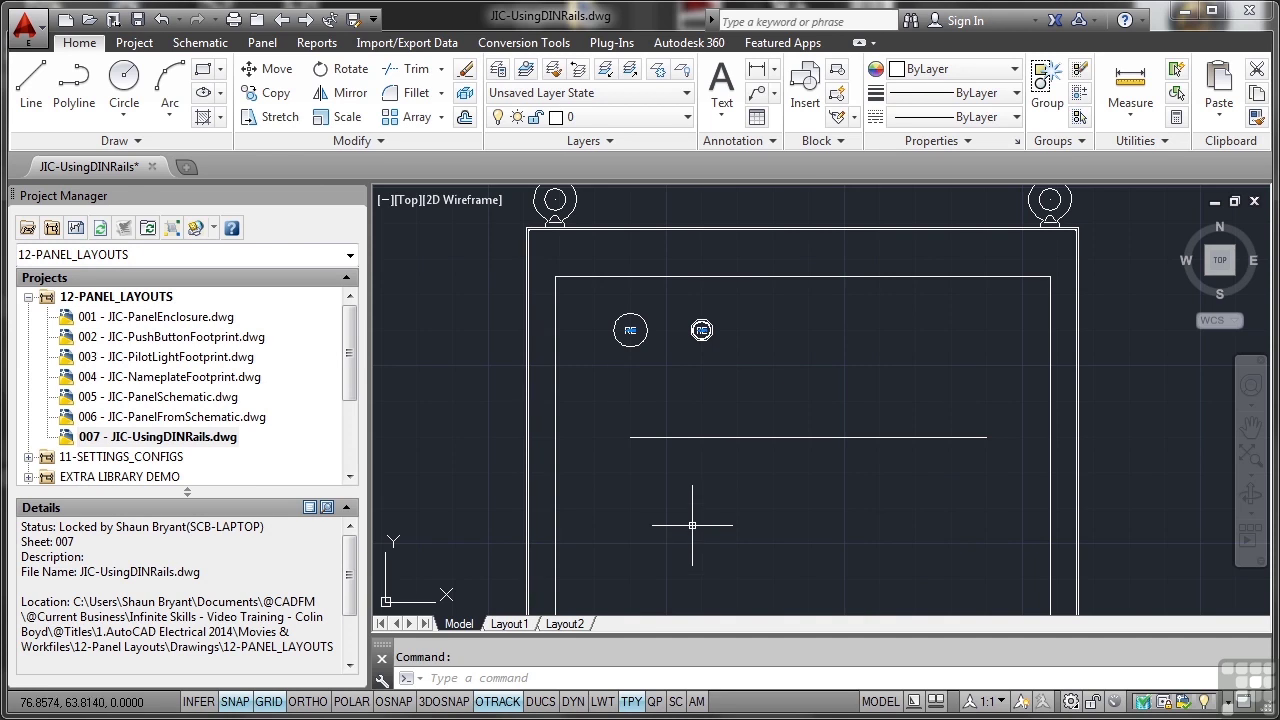
- Close the schematic symbol library and open the Panel tab's footprint Icon Menu instead
click(201, 43)
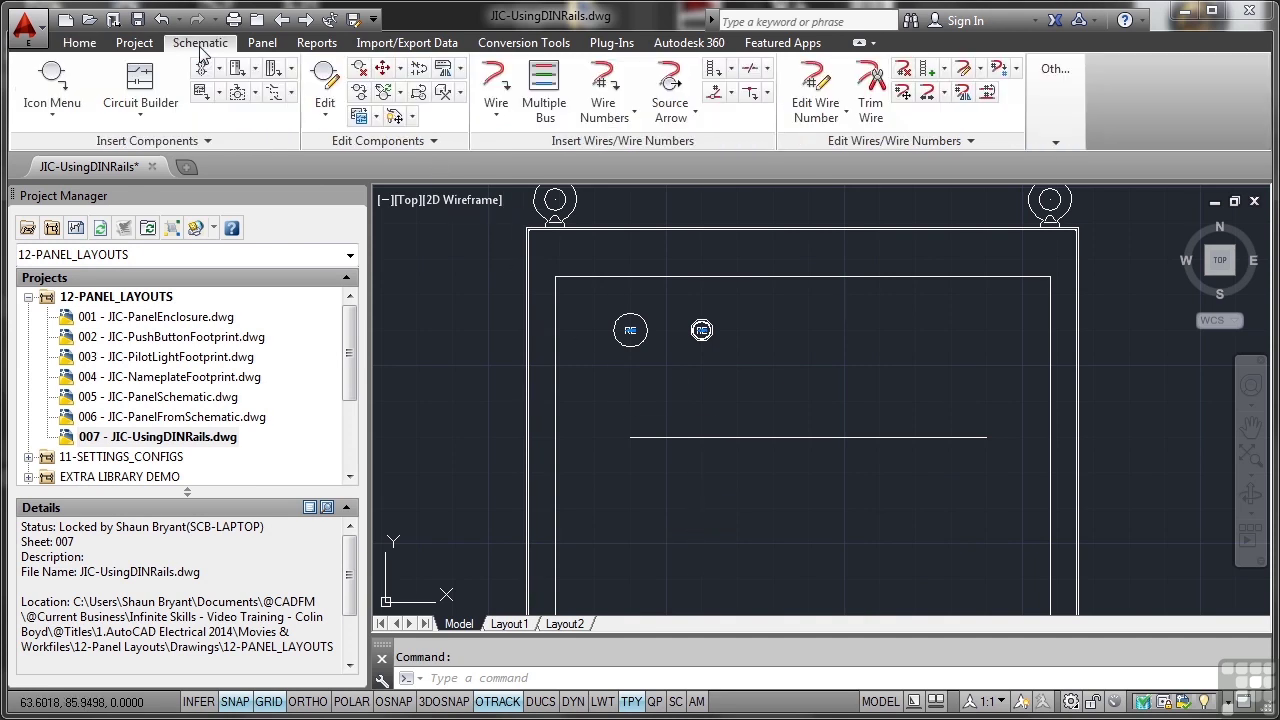
click(51, 79)
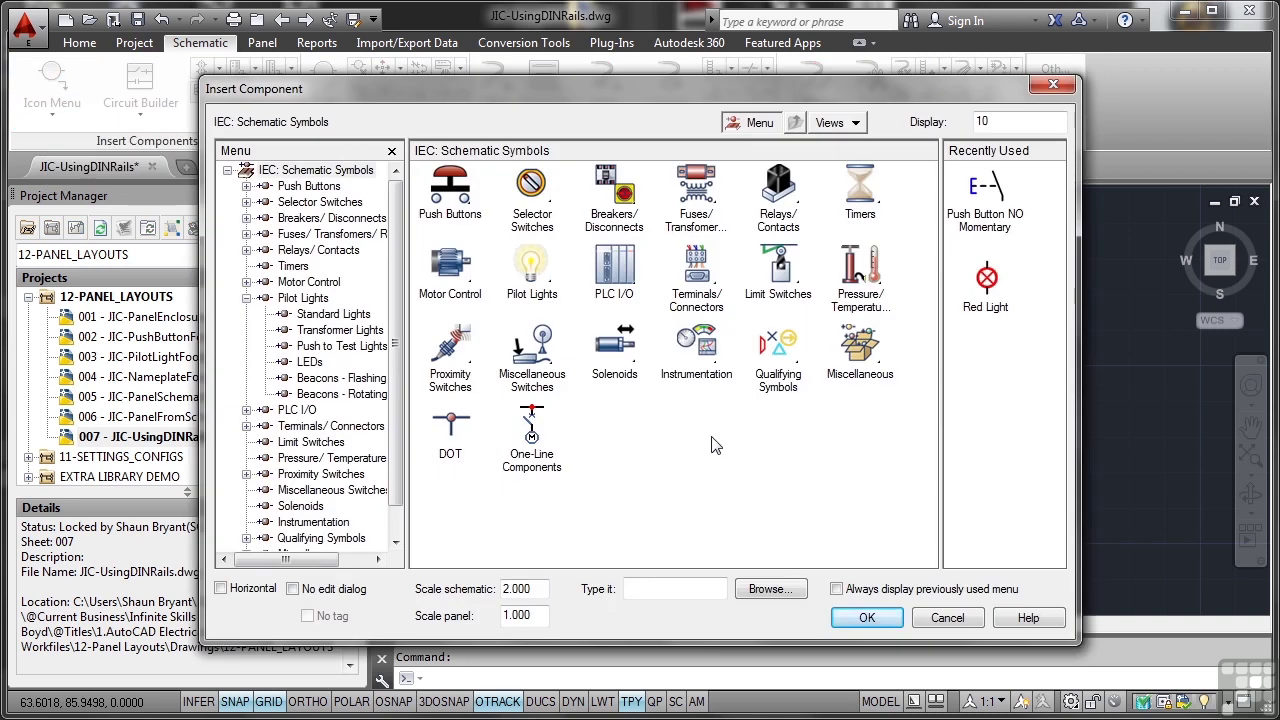
click(957, 616)
click(256, 43)
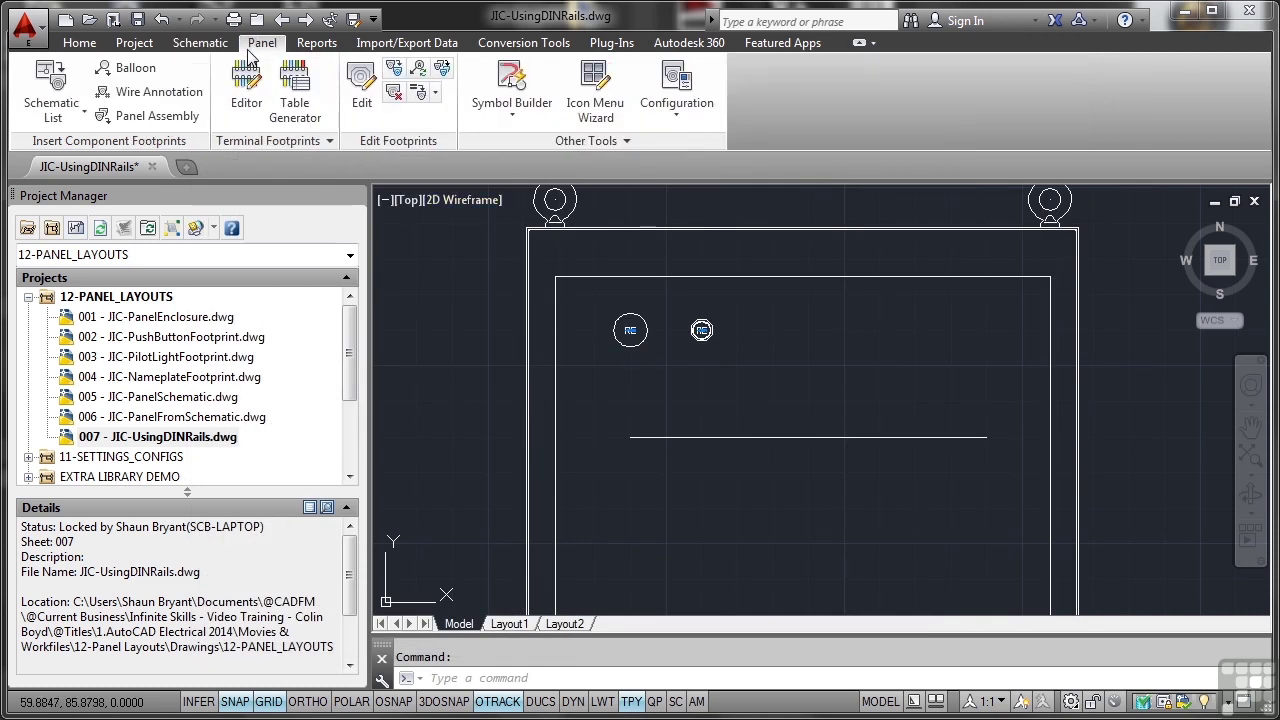
click(84, 114)
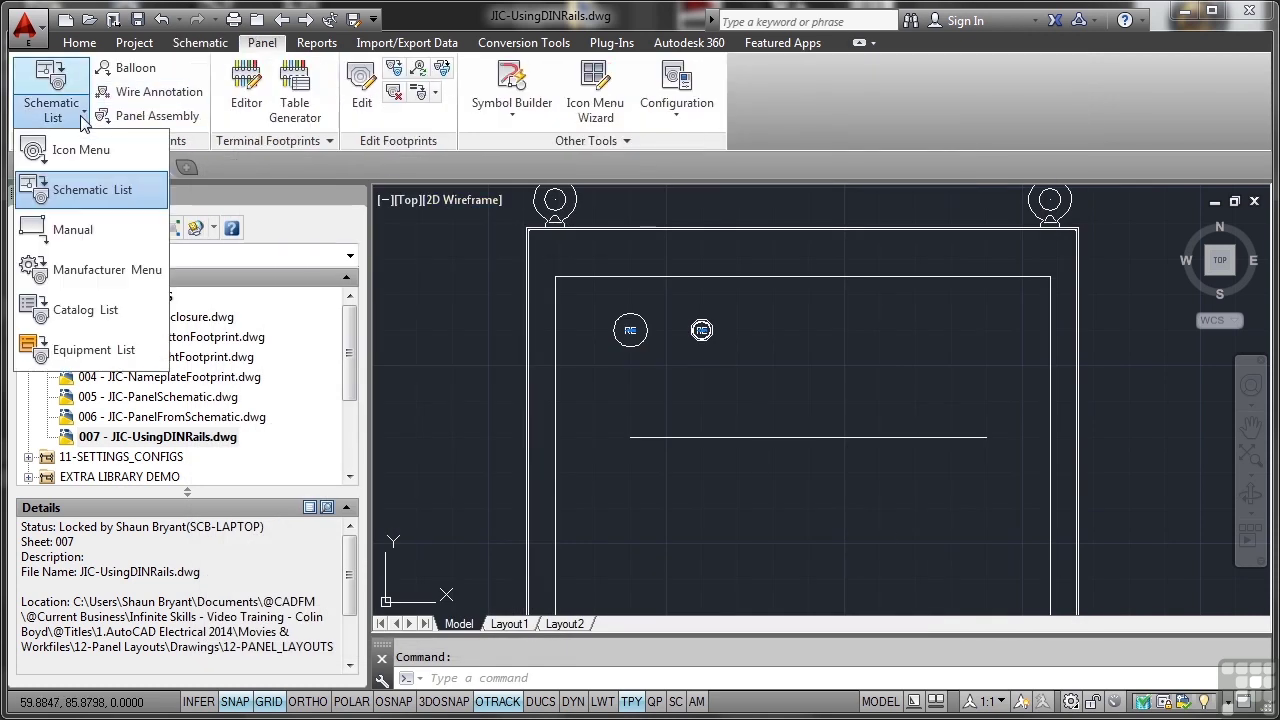
click(84, 152)
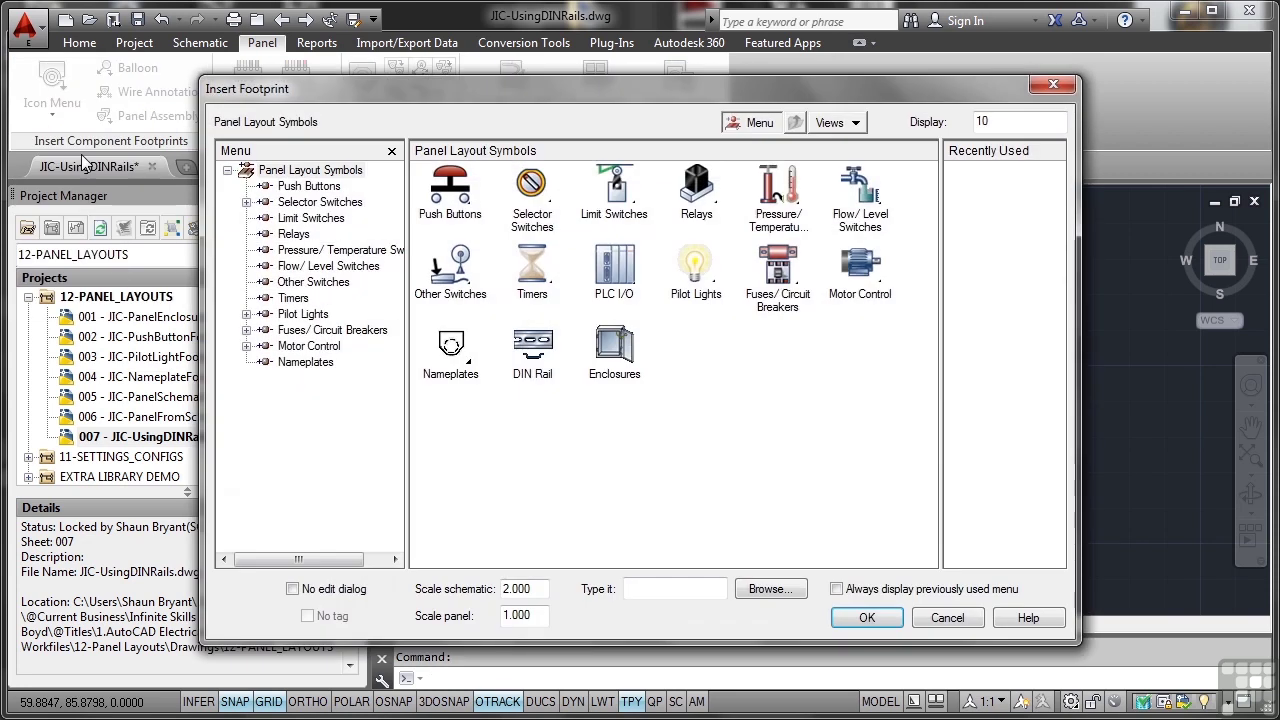
- Start a DIN rail insert with rail type Newark TK2-48-AG, Snaptrak 3" X .75"
click(538, 350)
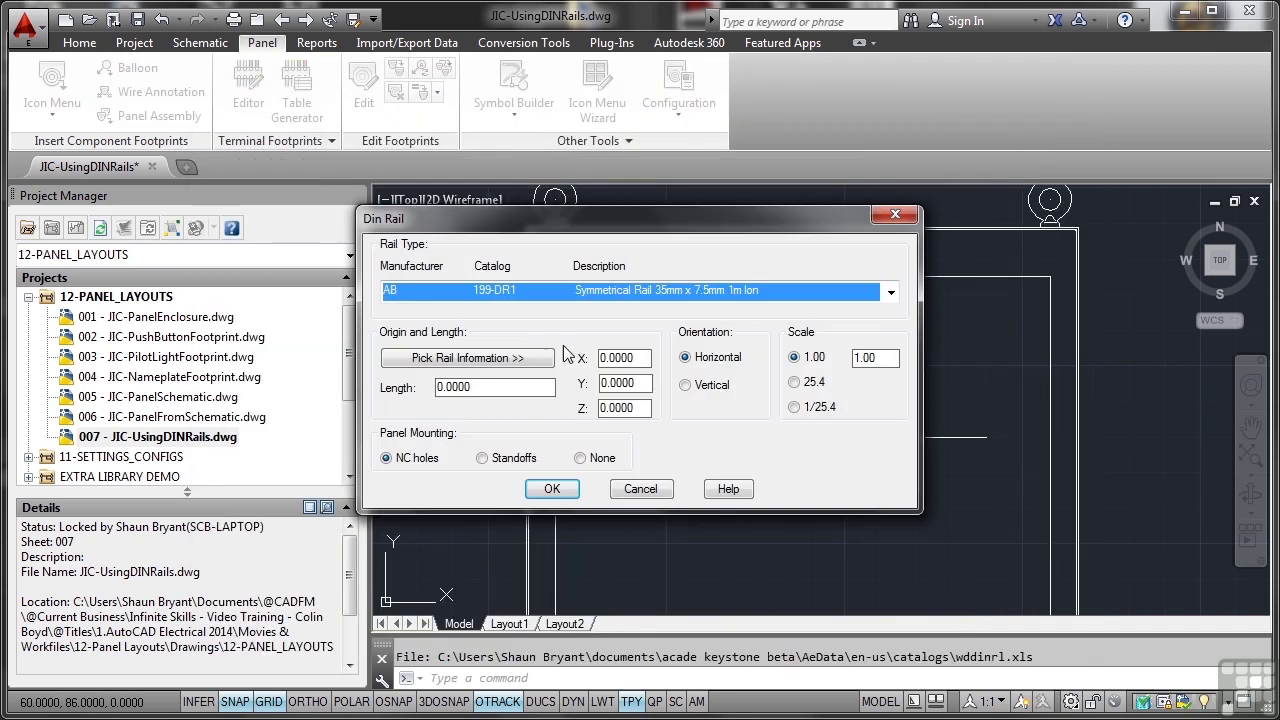
click(890, 292)
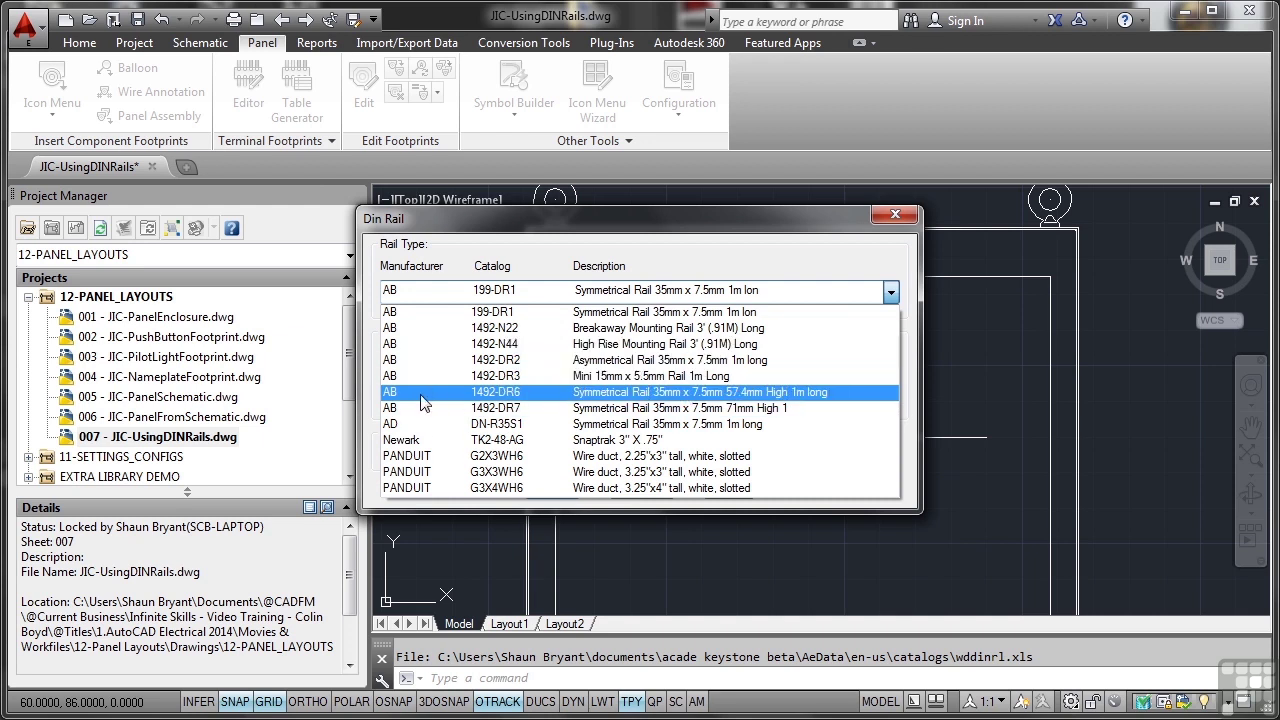
click(420, 443)
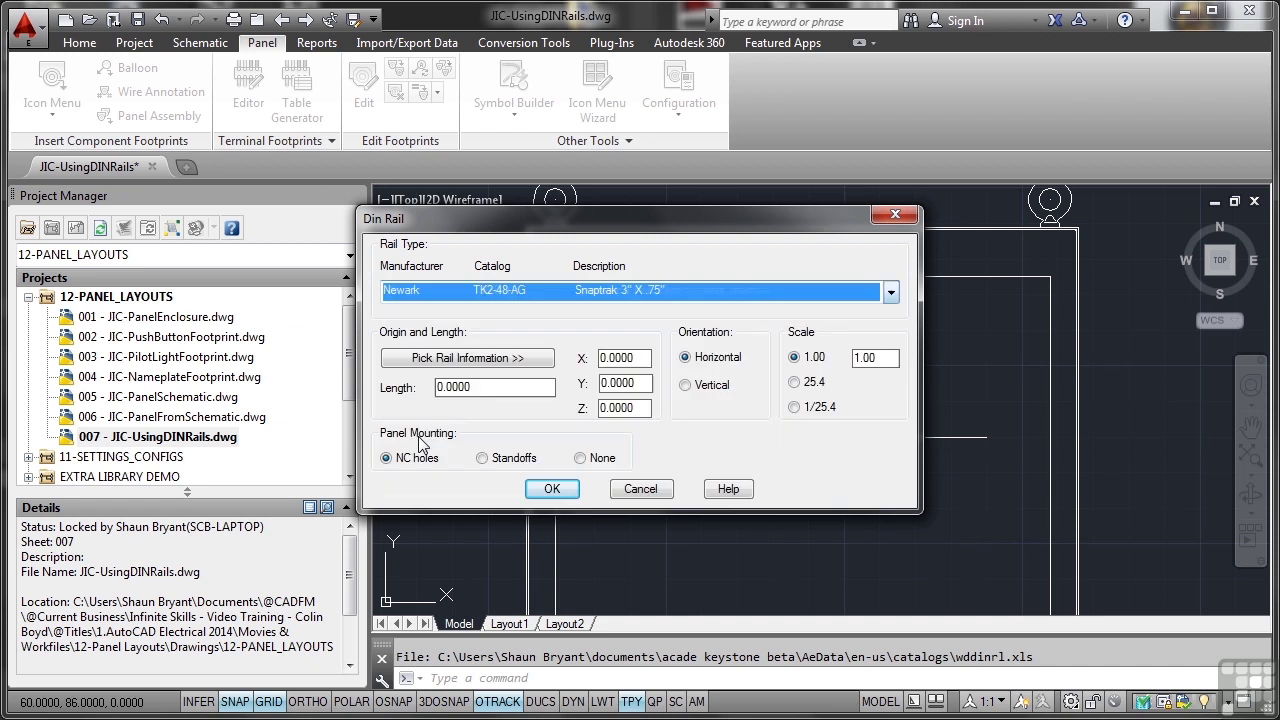
- Pick the rail from X 72.5, Y 70 on the horizontal line, running 25 units right
click(483, 360)
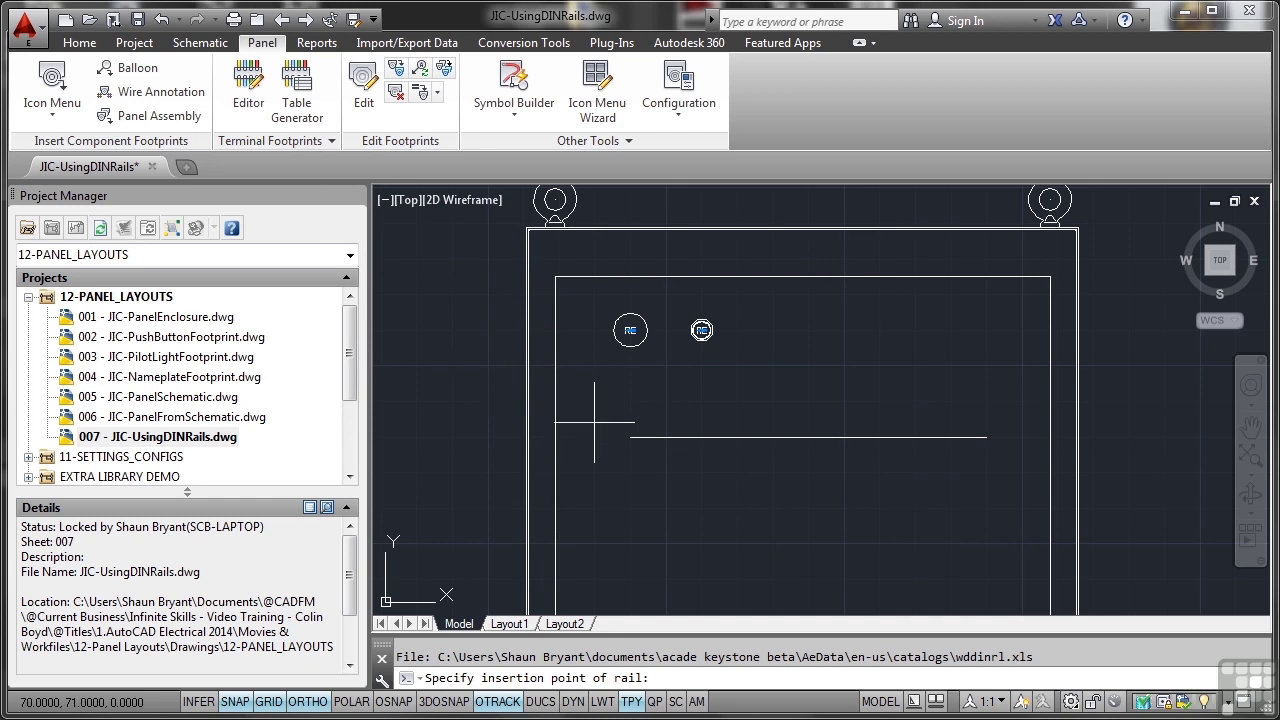
click(630, 437)
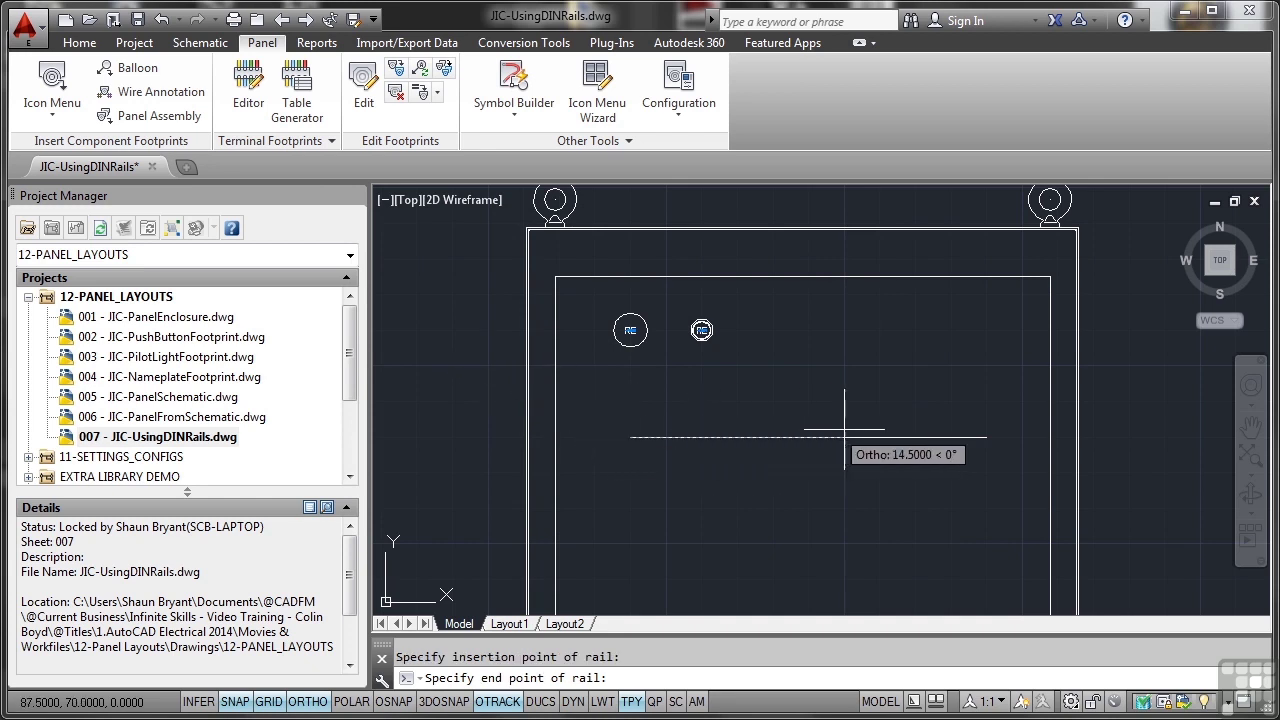
click(985, 437)
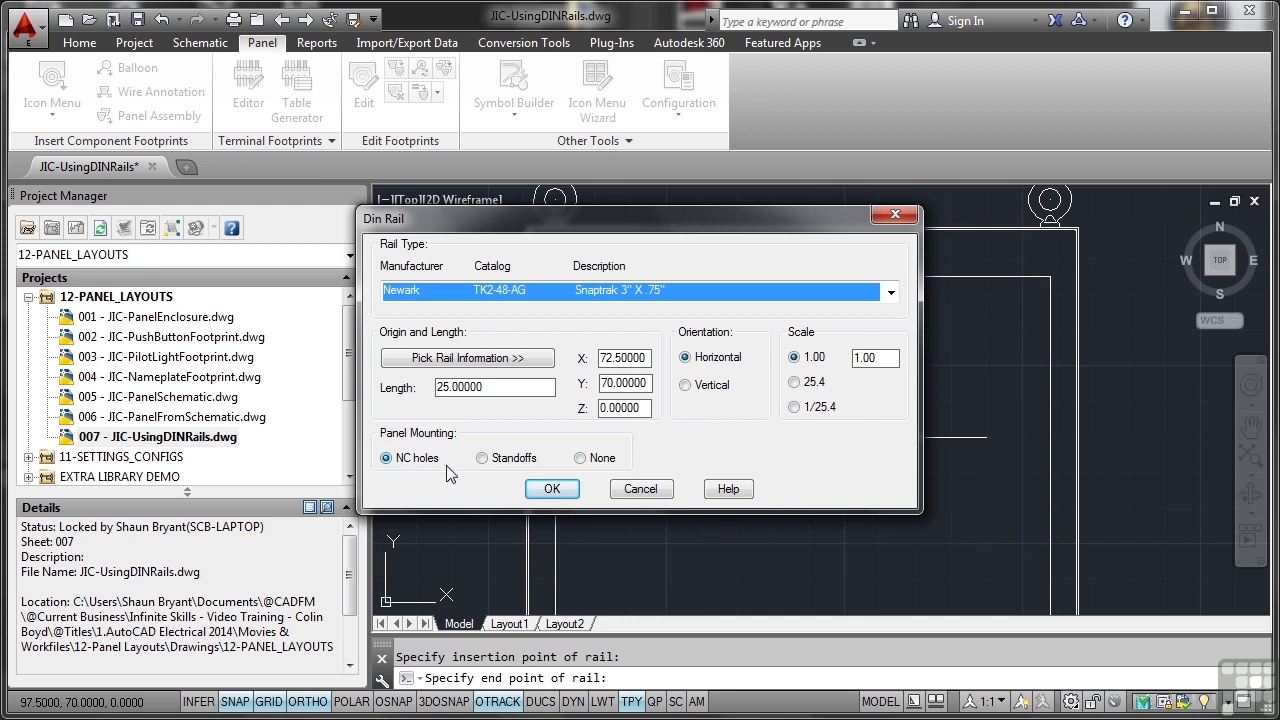
- Place the DIN rail as item DR001 with Description Line 1 'DIN RAIL'
click(550, 489)
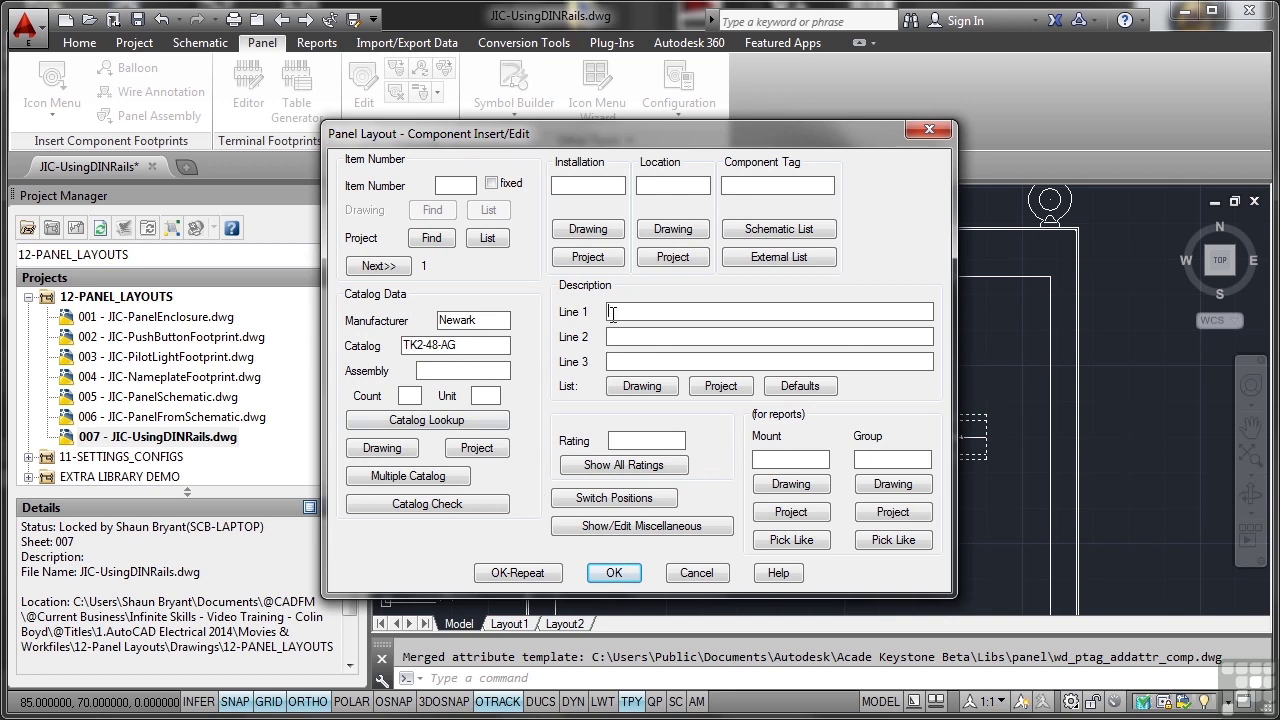
text(DIN RAIL)
click(613, 571)
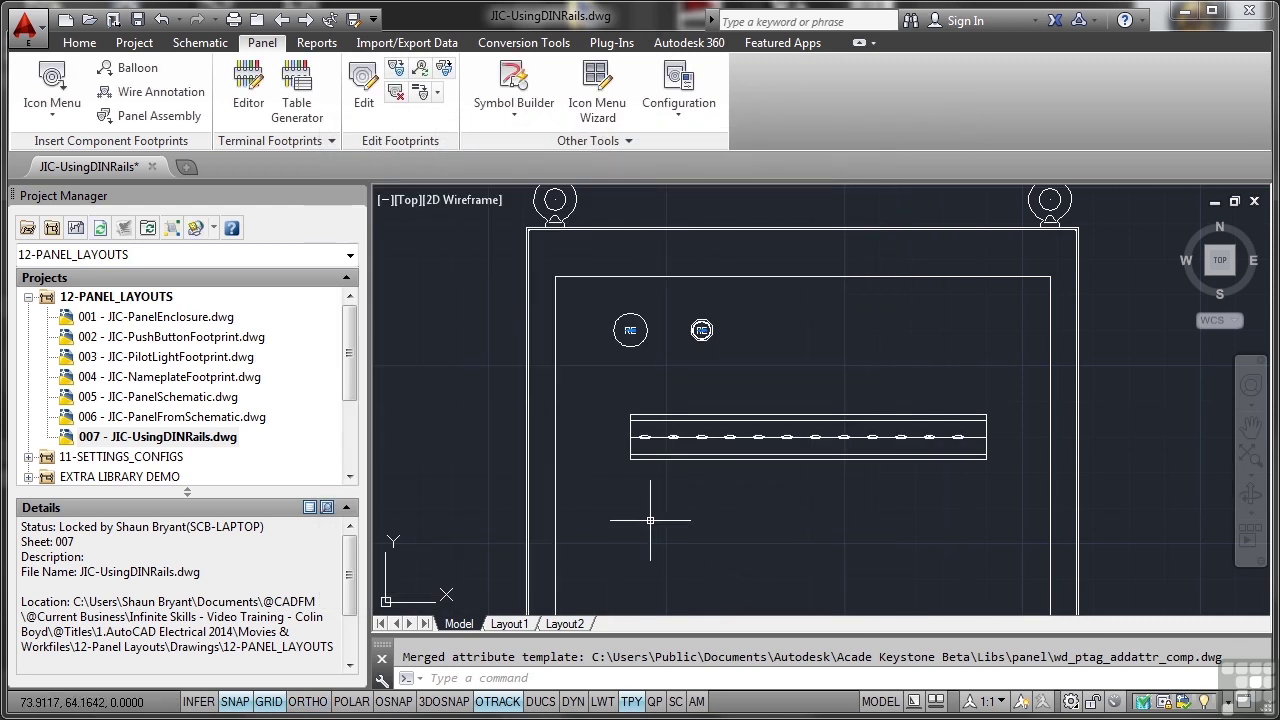
- Make WIRES the current layer from the Home tab's layer list
click(196, 45)
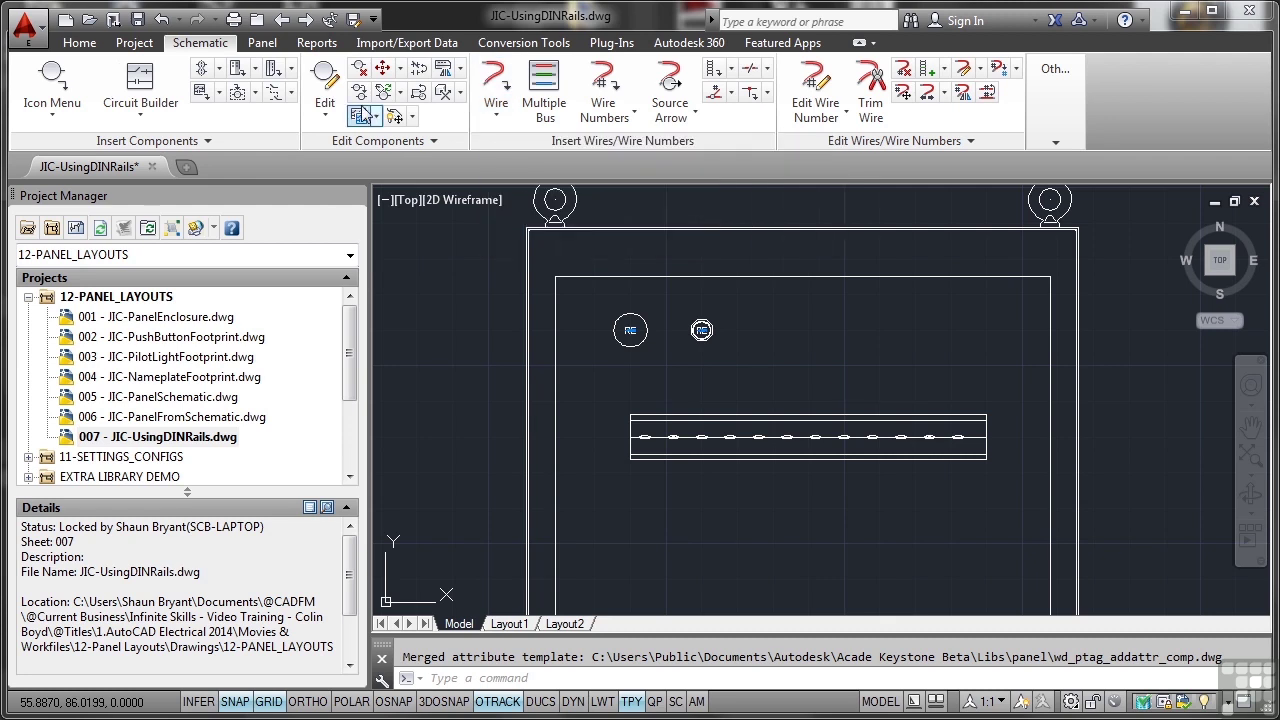
click(90, 44)
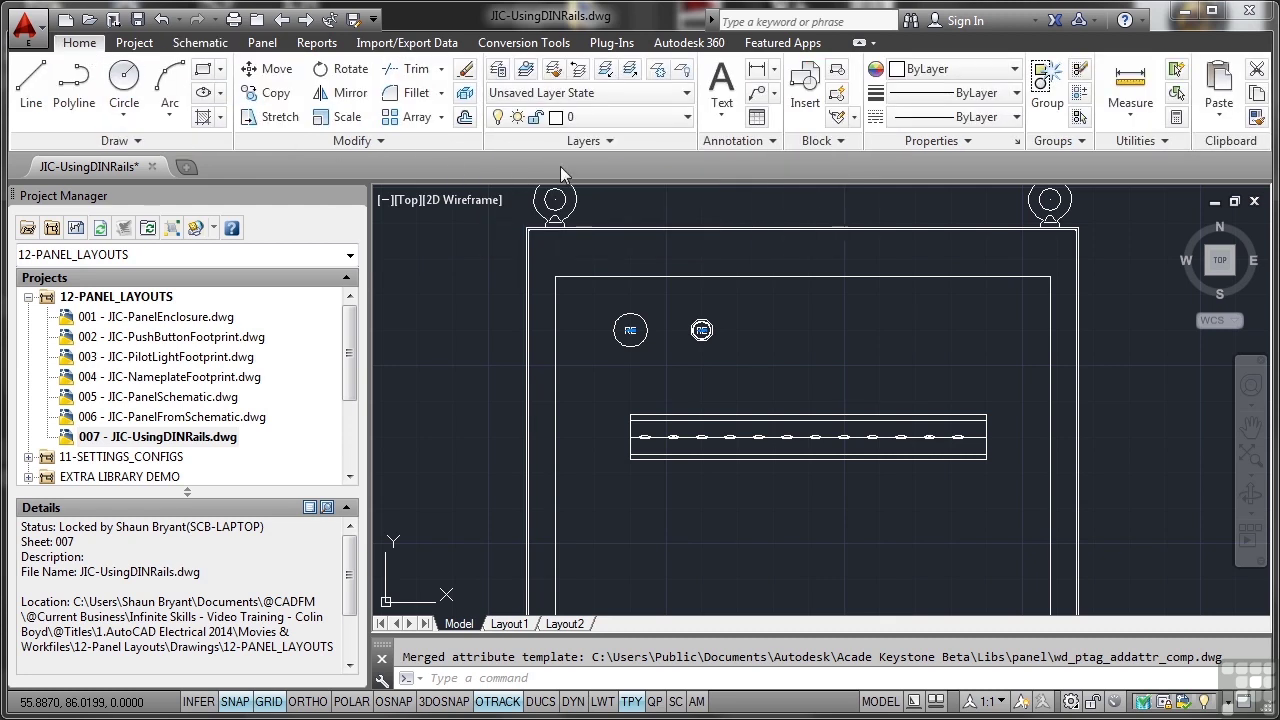
click(688, 118)
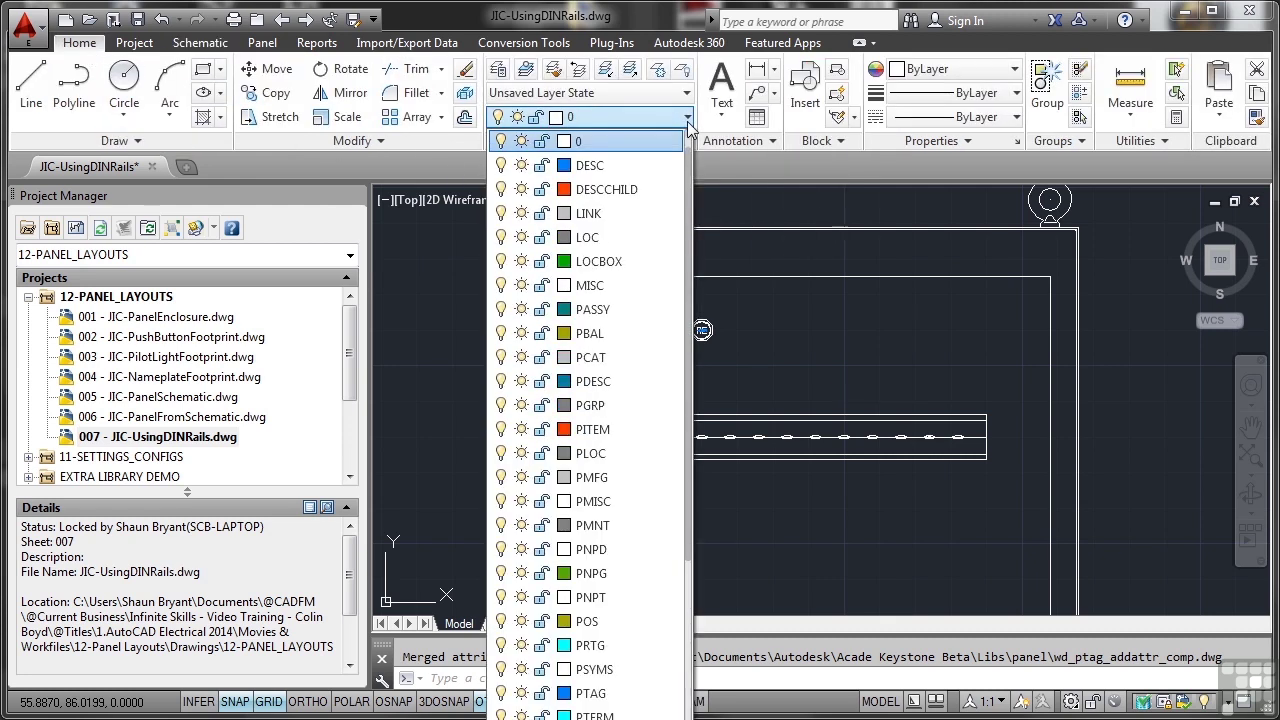
scroll(630, 405, down, 1)
scroll(630, 405, down, 3)
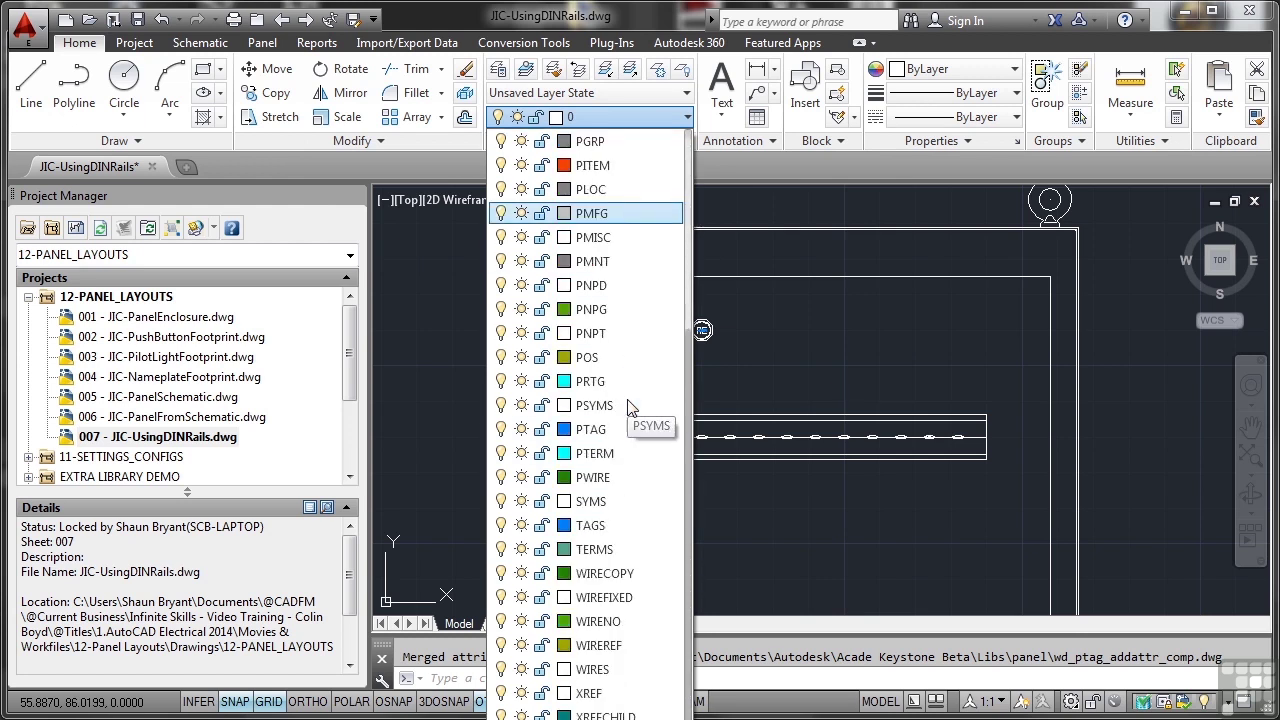
click(640, 670)
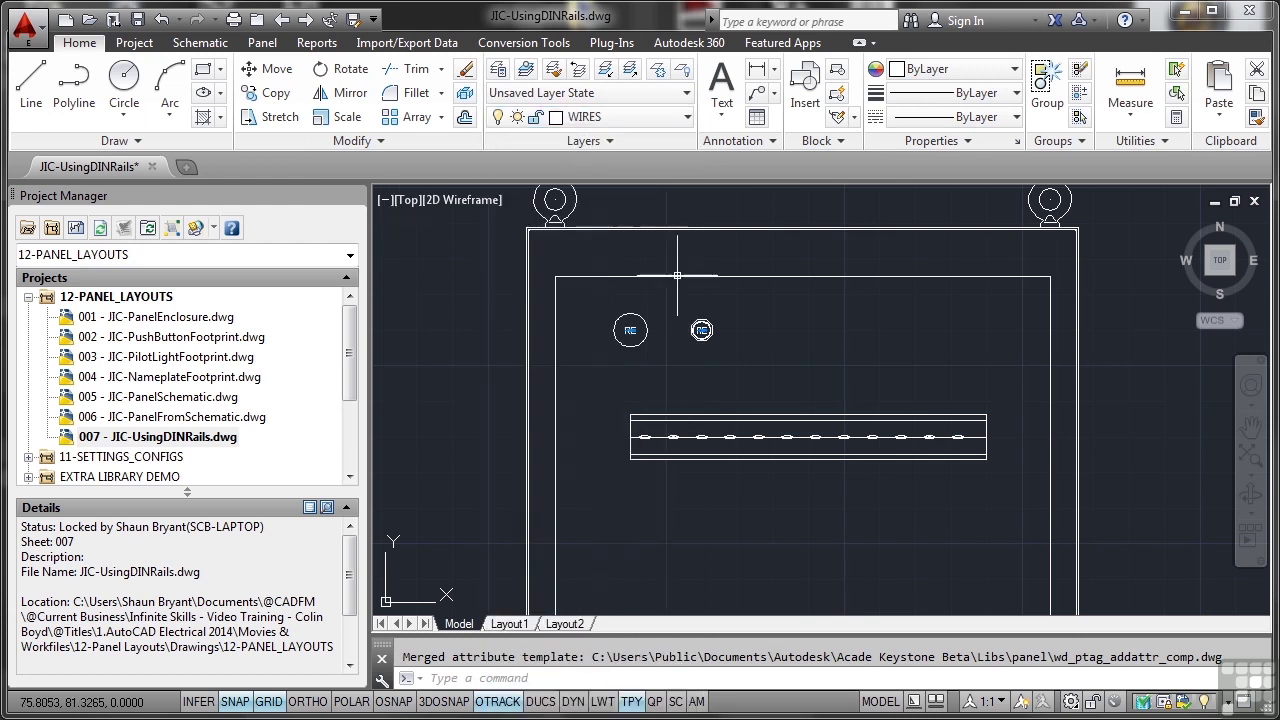
- Change the WIRES layer colour to red
click(686, 117)
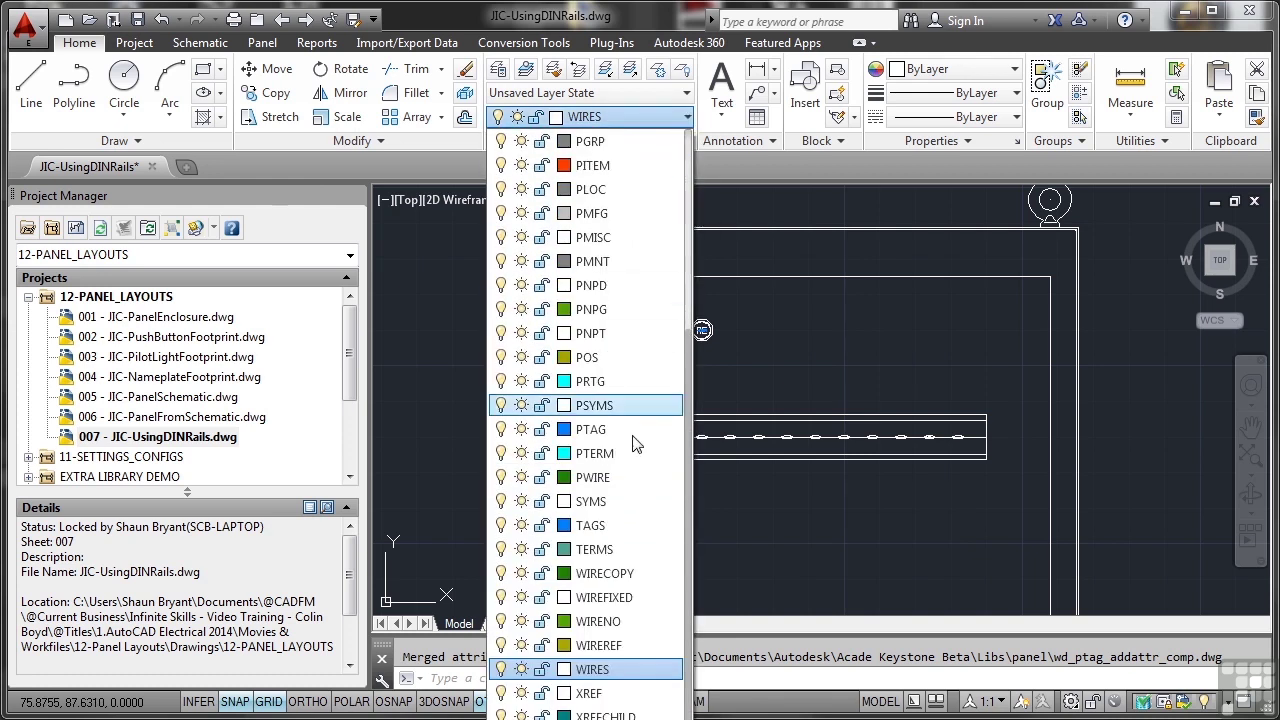
click(564, 669)
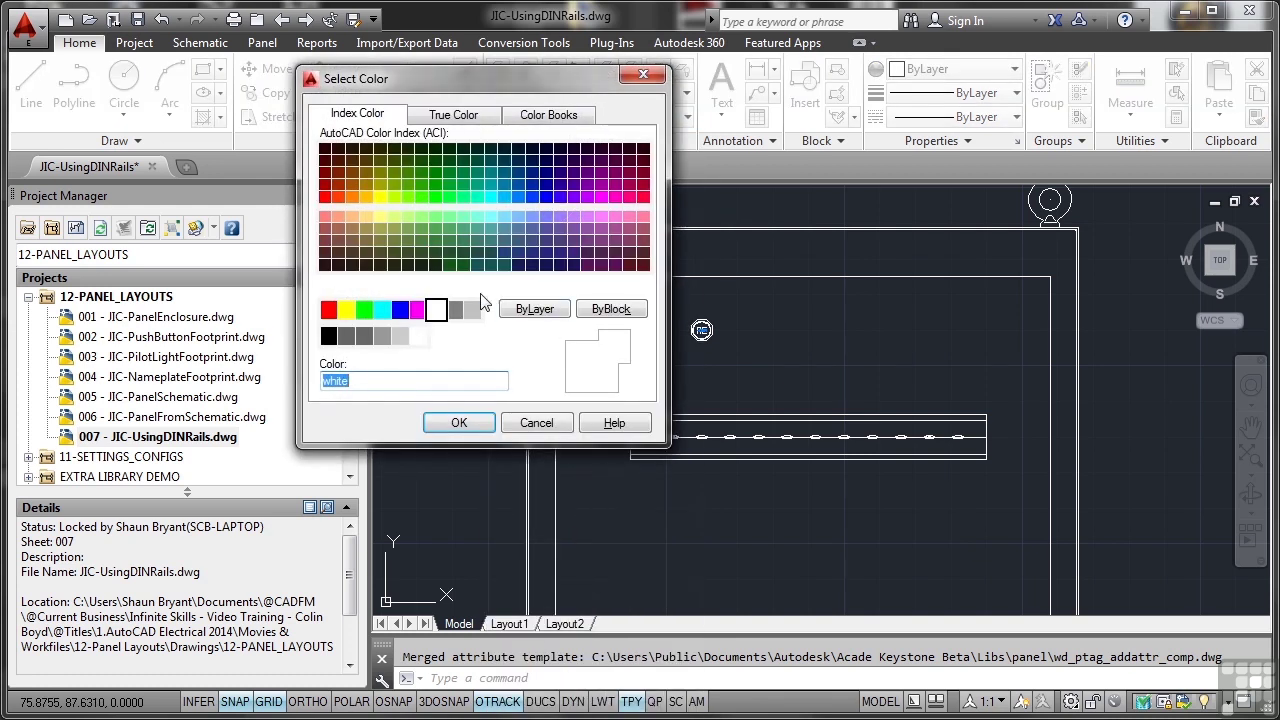
click(328, 310)
click(459, 423)
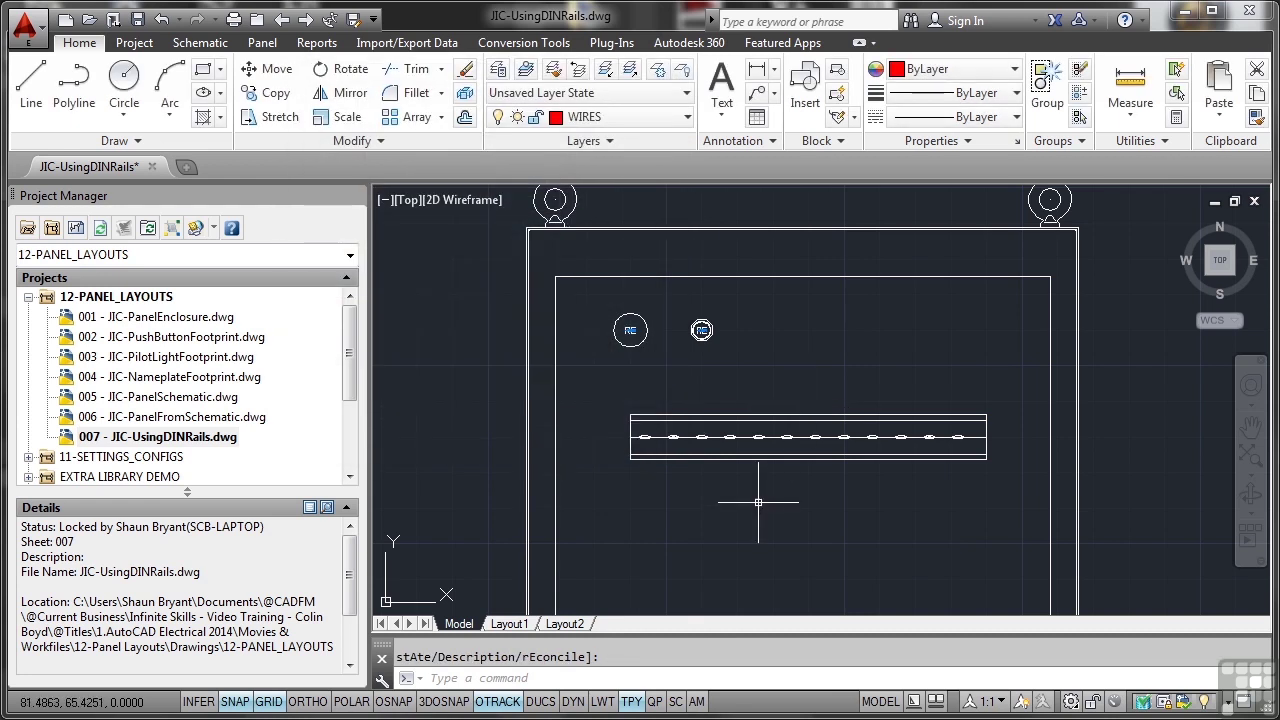
- Zoom to the rail's left end and draw a wire up from its top edge, turning right, with SNAP off
scroll(665, 420, up, 4)
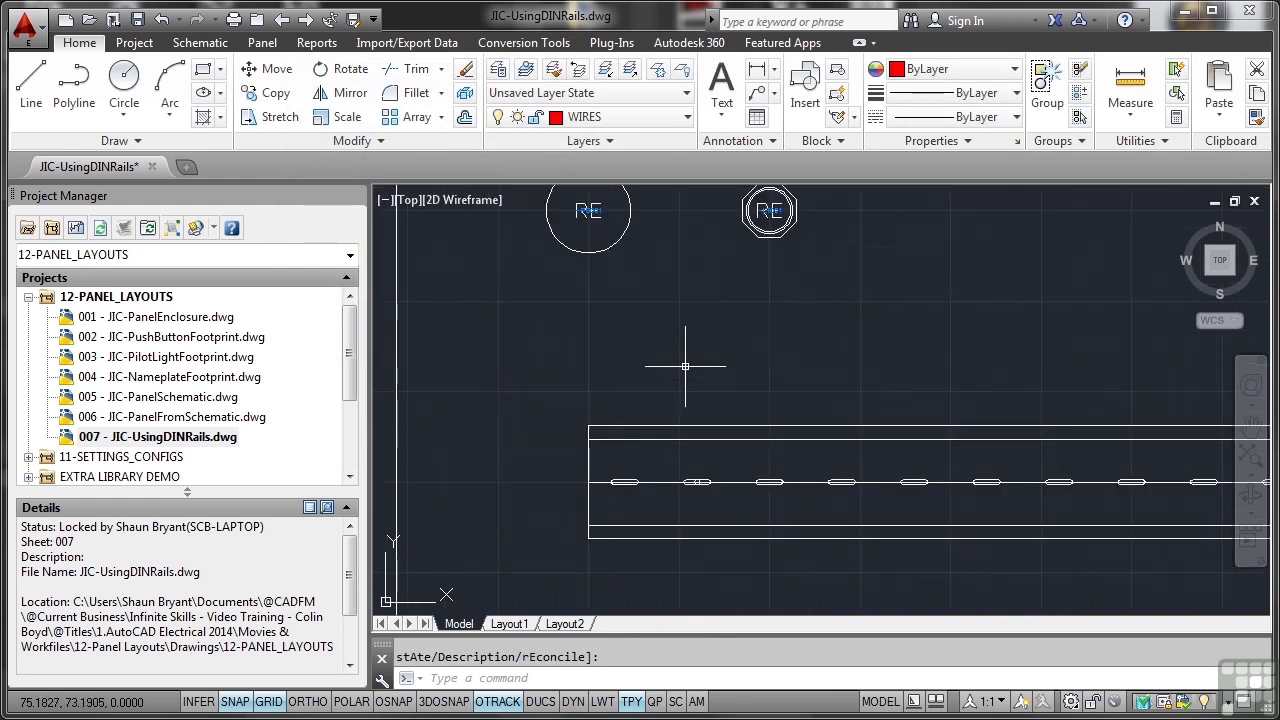
middle_drag(689, 355, 694, 406)
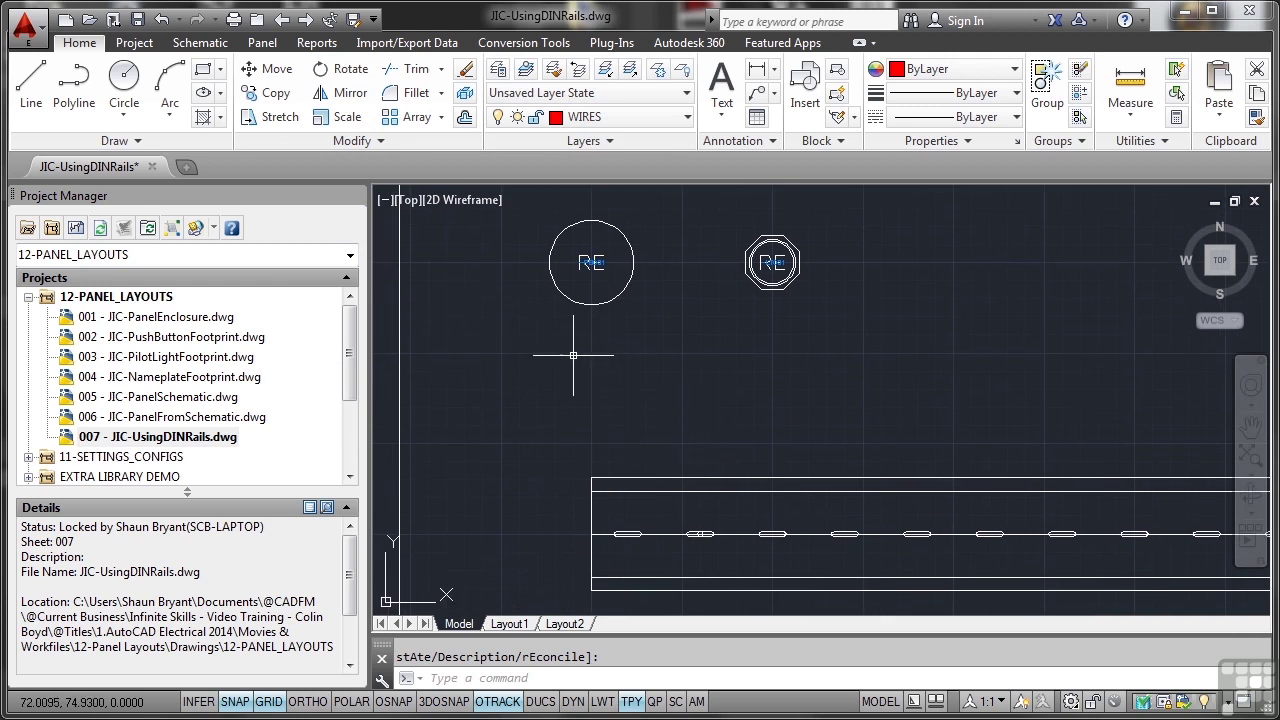
click(206, 43)
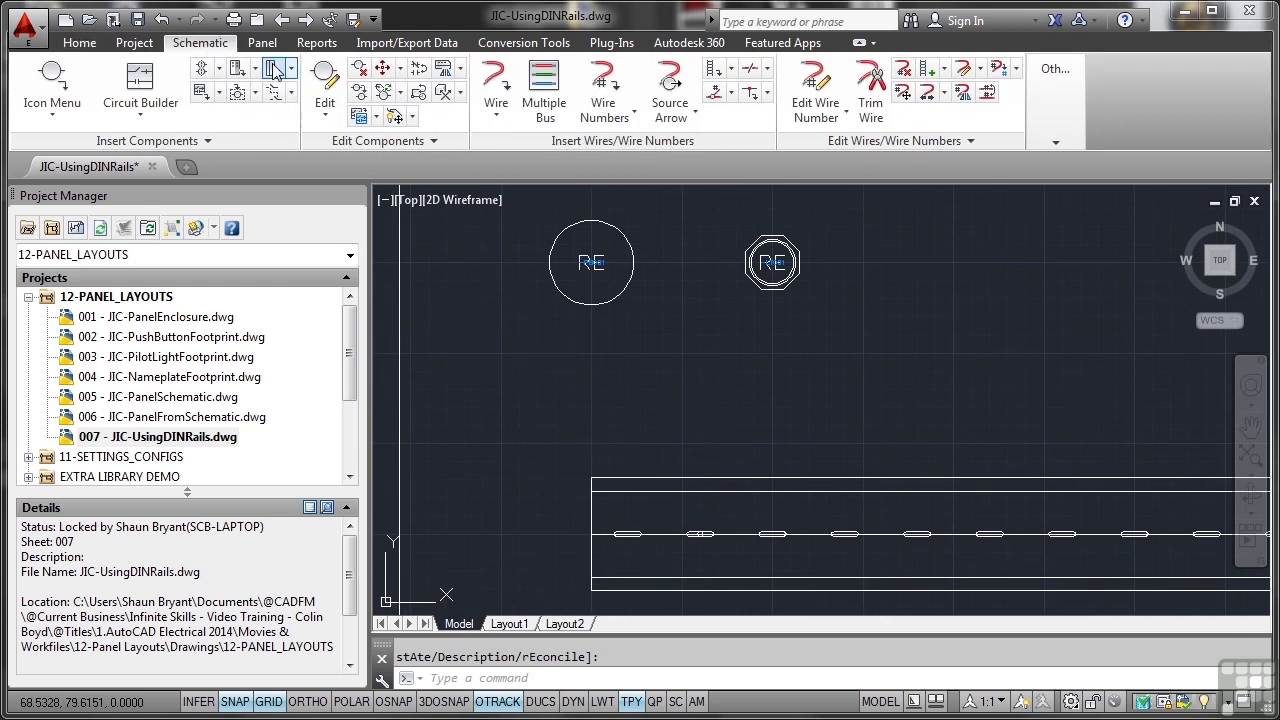
click(496, 113)
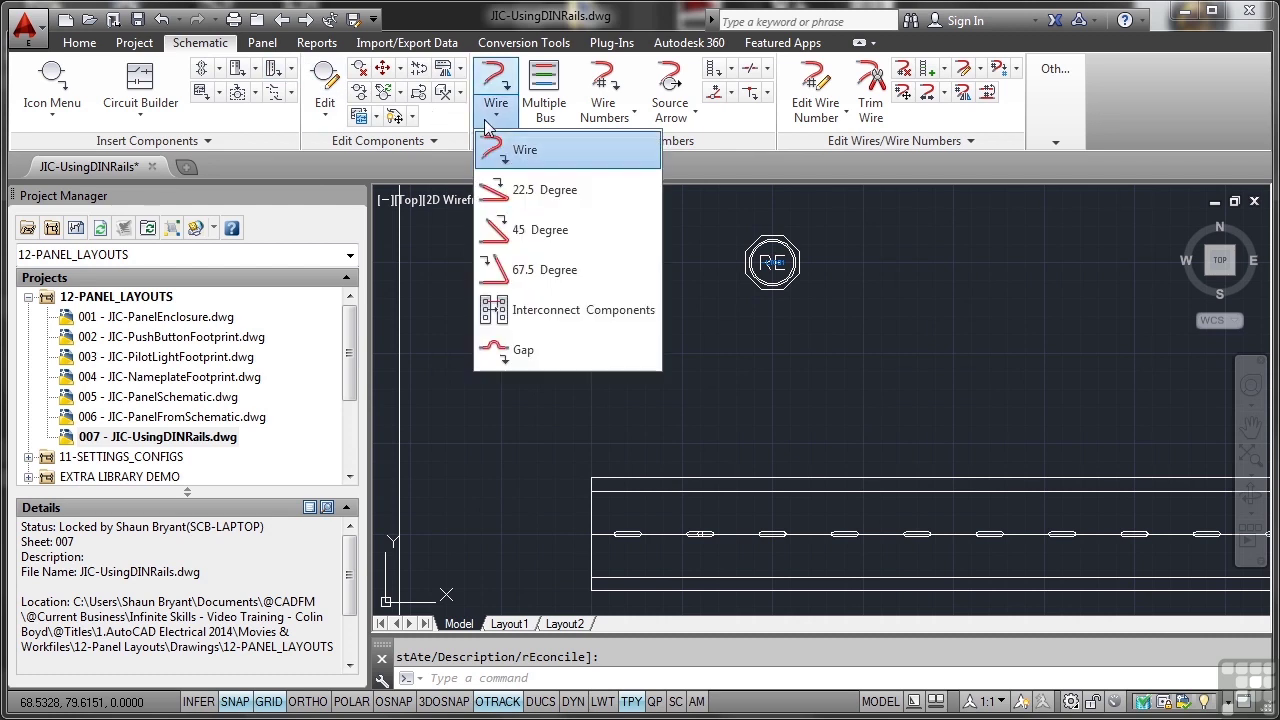
click(528, 155)
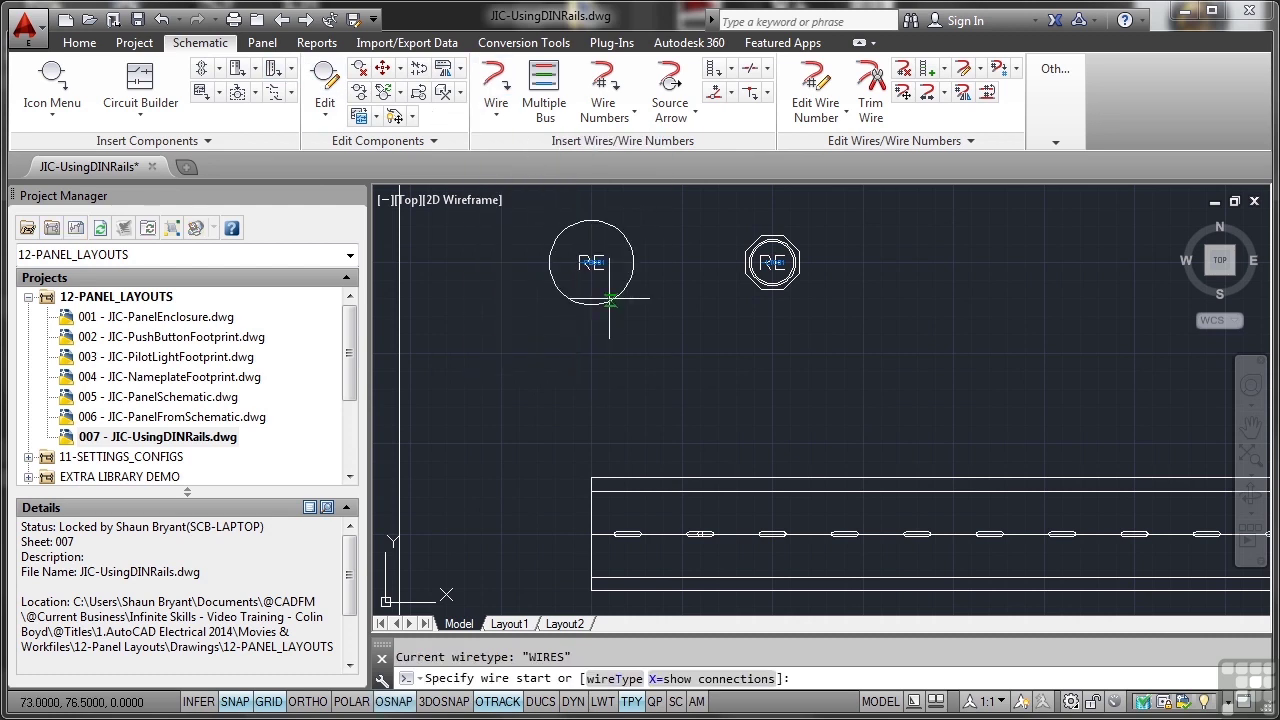
click(627, 479)
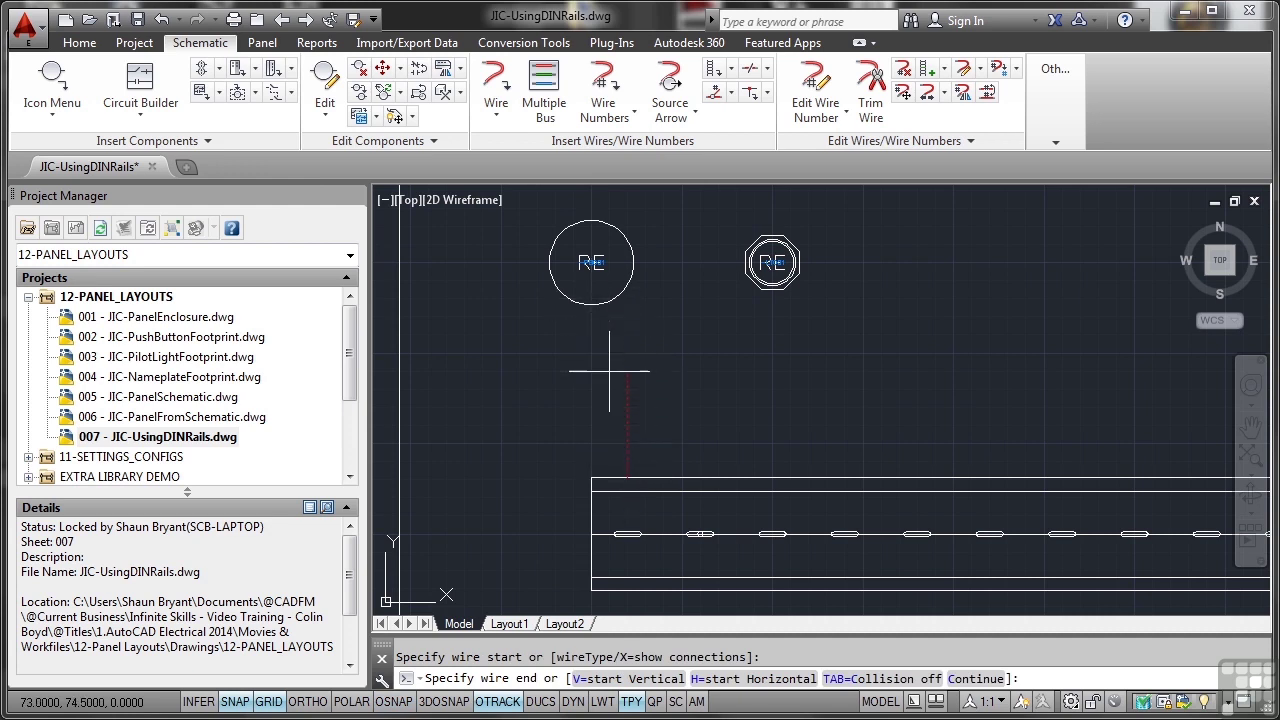
click(237, 705)
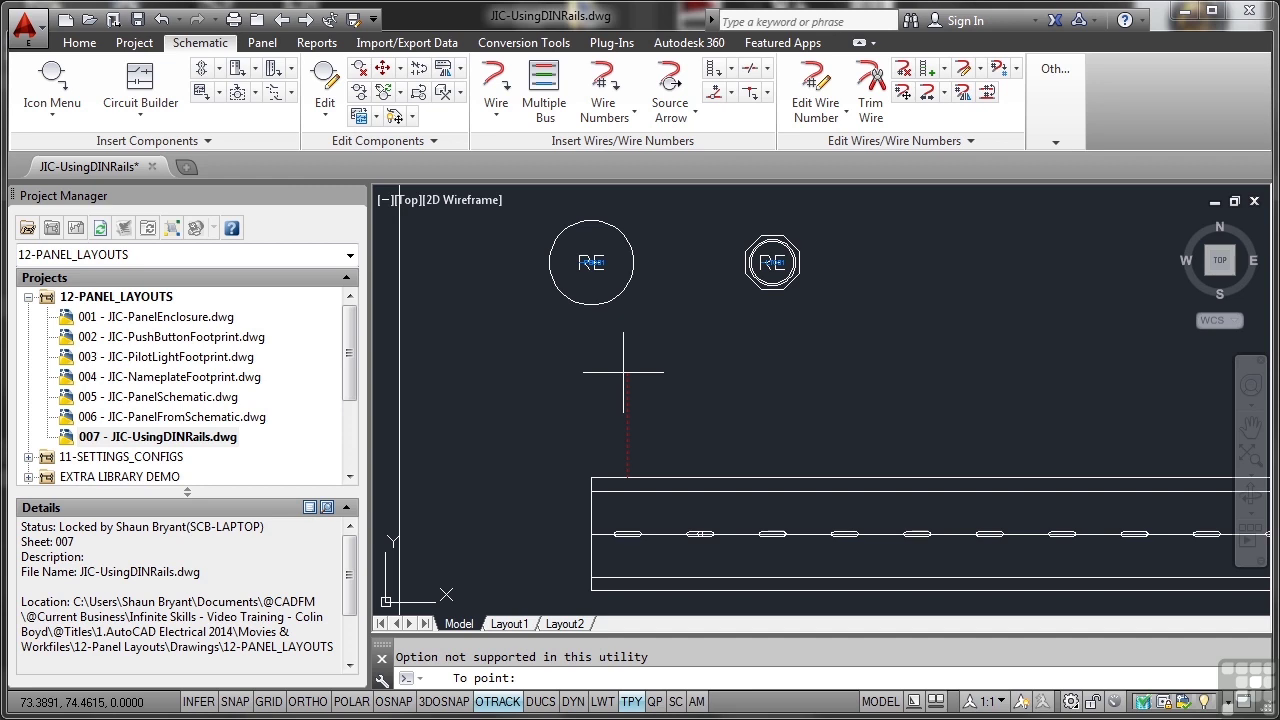
click(719, 353)
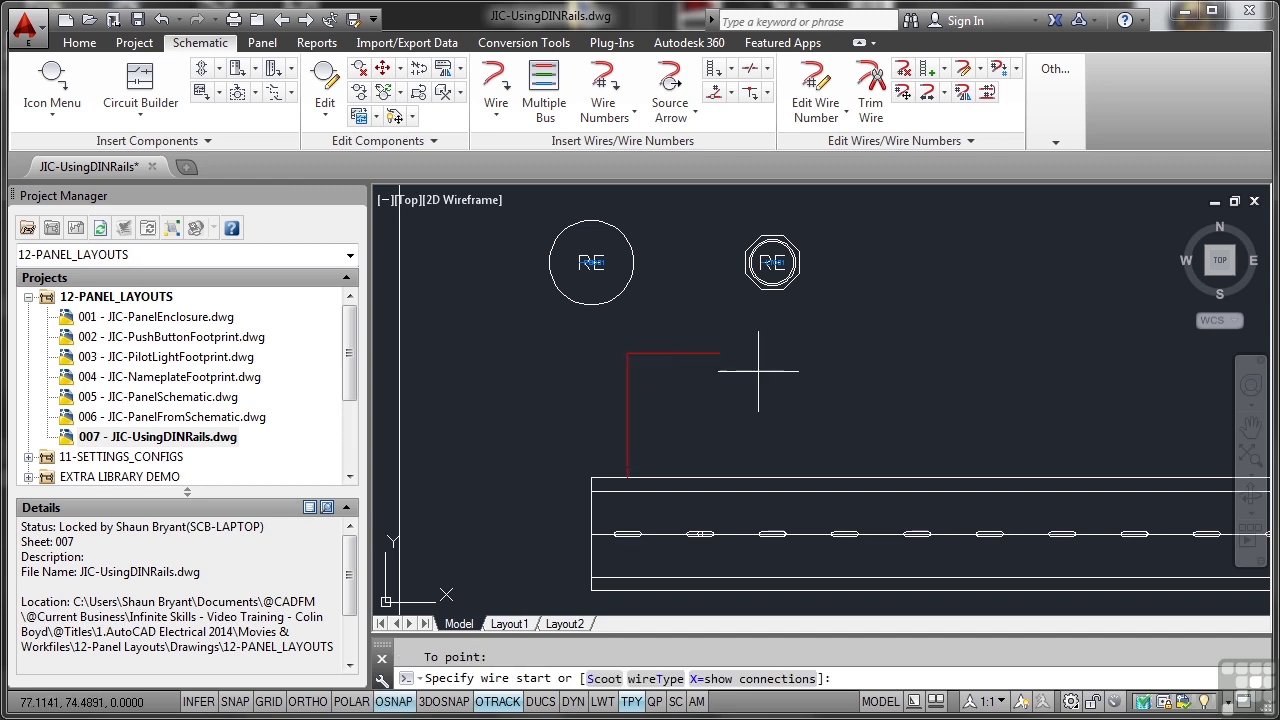